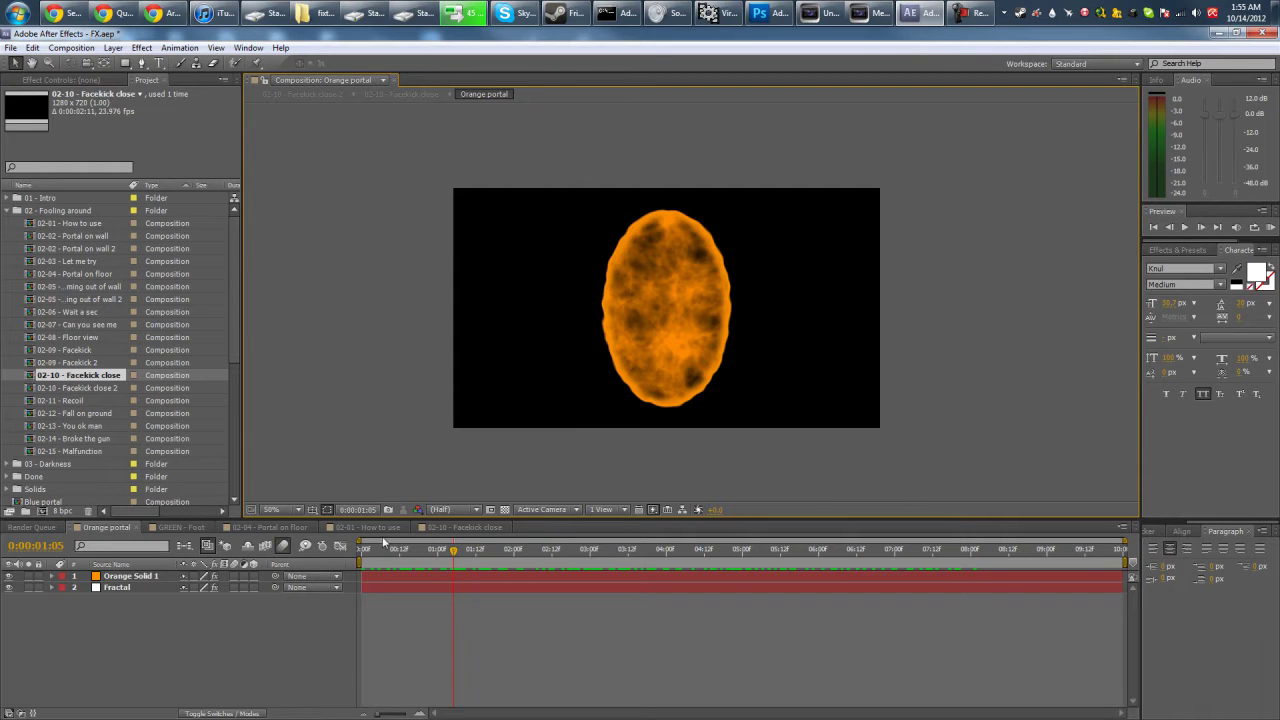
Step: Hide the Fractal layer, preview the orange ring alone, and reveal the masks on Orange Solid 1 for a closer look
left_click(8, 588)
key("KP_0")
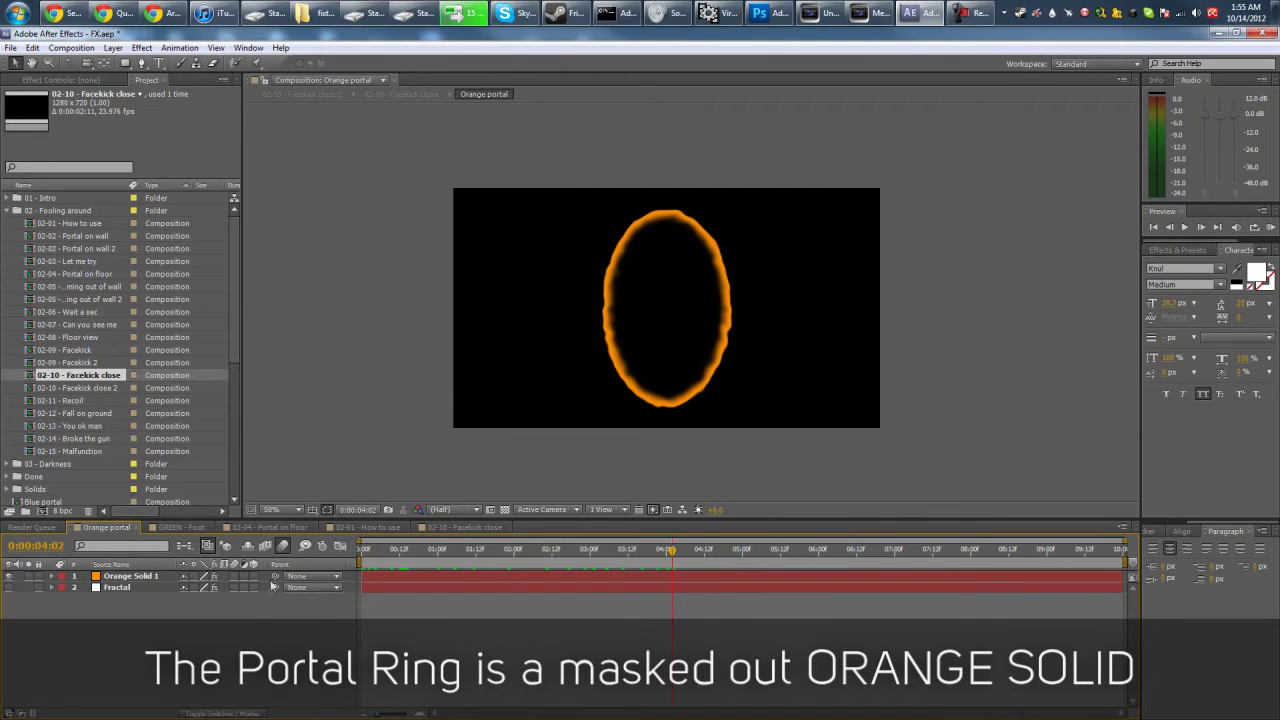
left_click(326, 509)
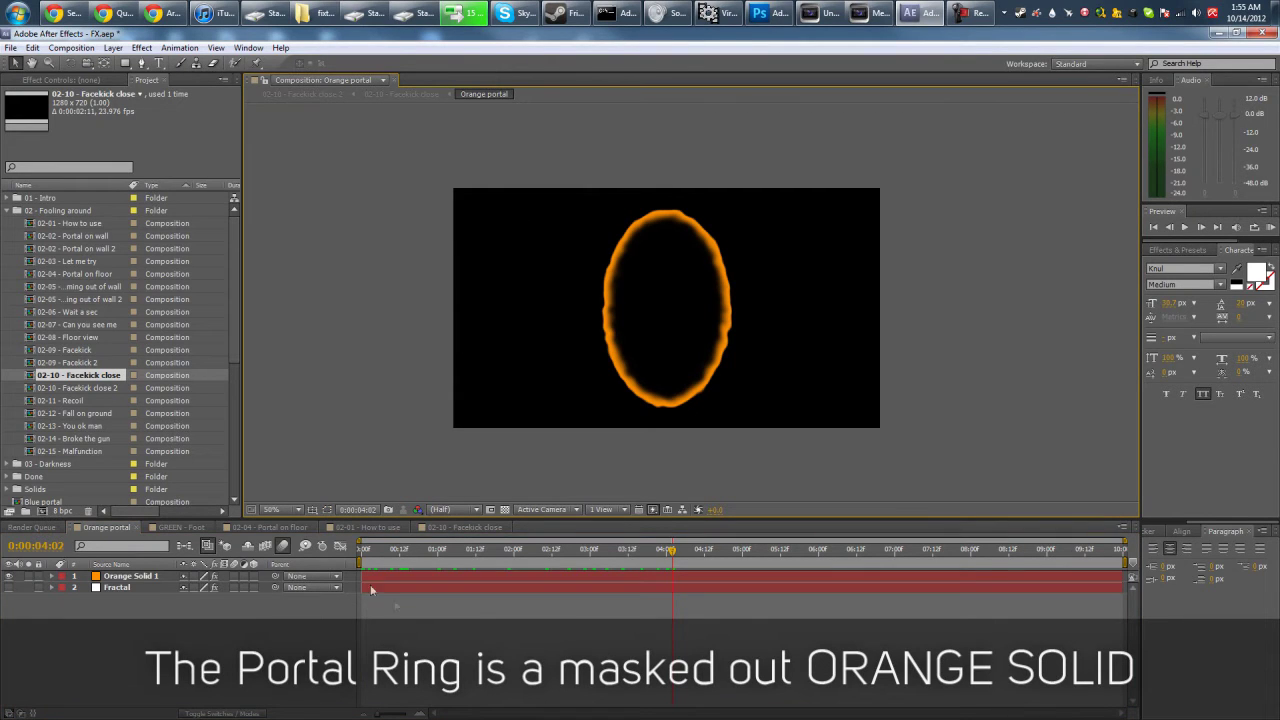
left_click(140, 577)
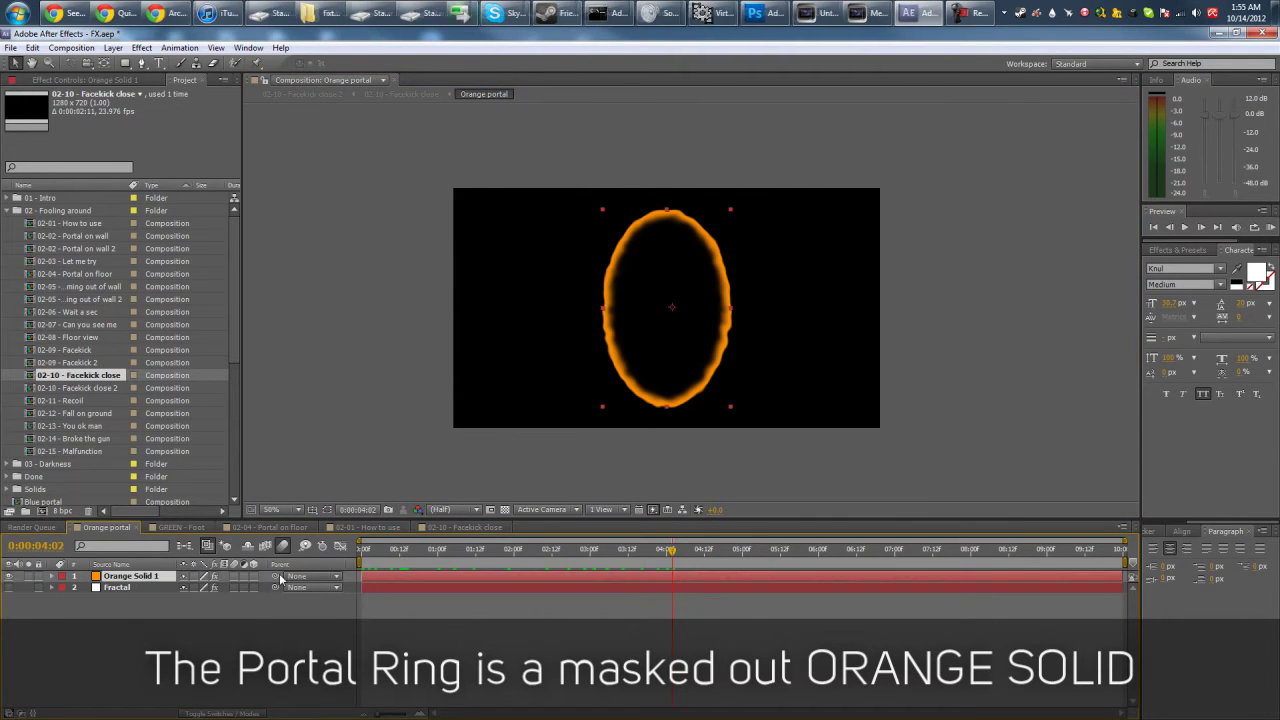
key("m")
scroll(718, 263, "up", 2)
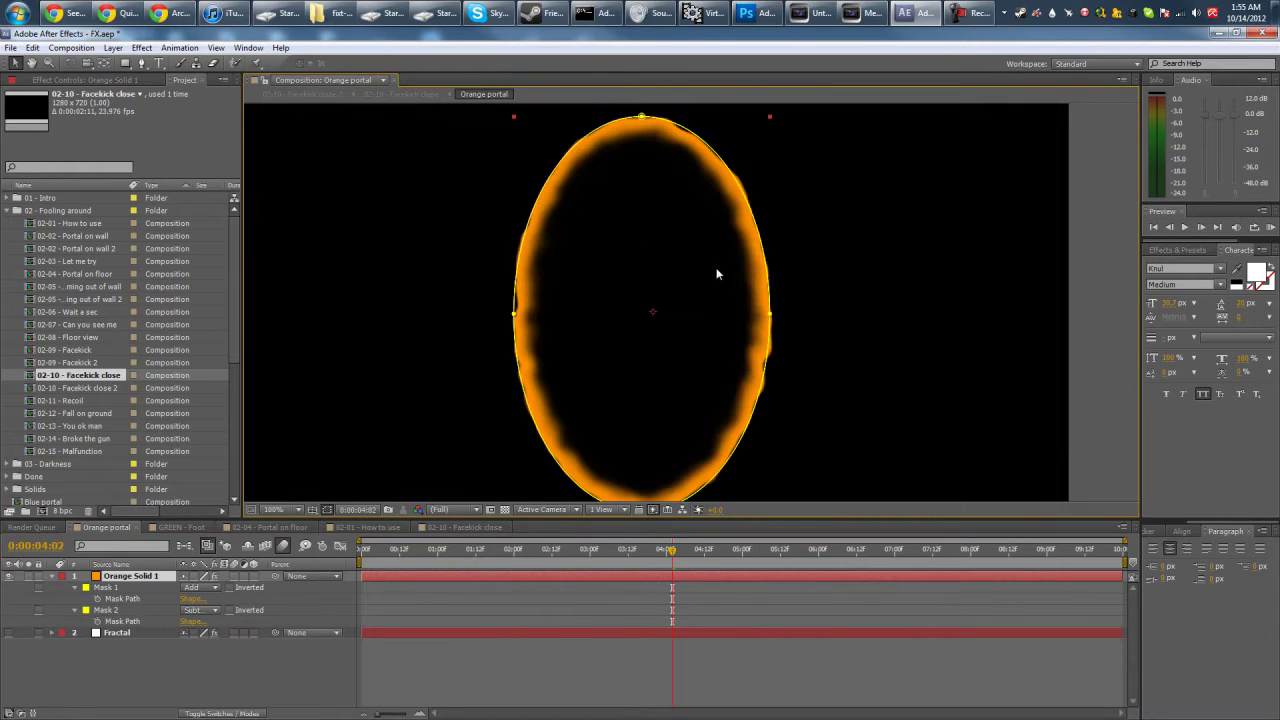
Step: Switch Mask 2 of Orange Solid 1 to None to compare the unmasked oval, then restore its Subtract mode
left_click(197, 611)
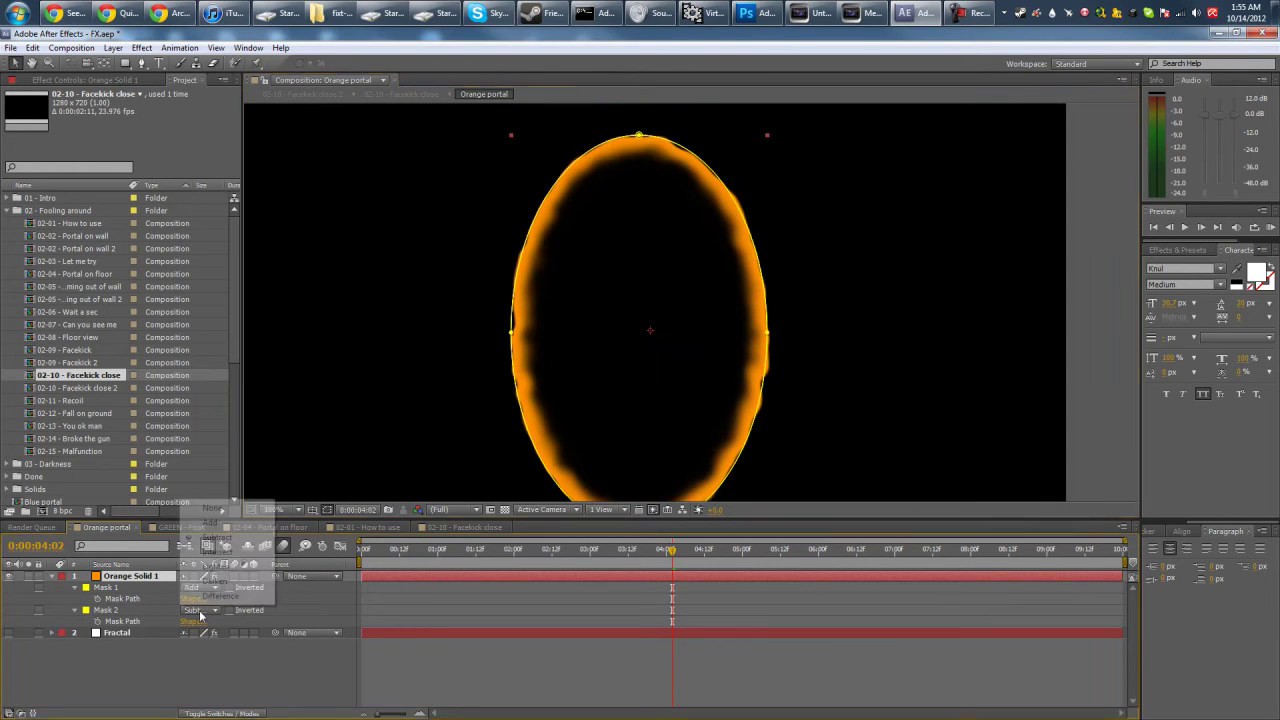
left_click(213, 508)
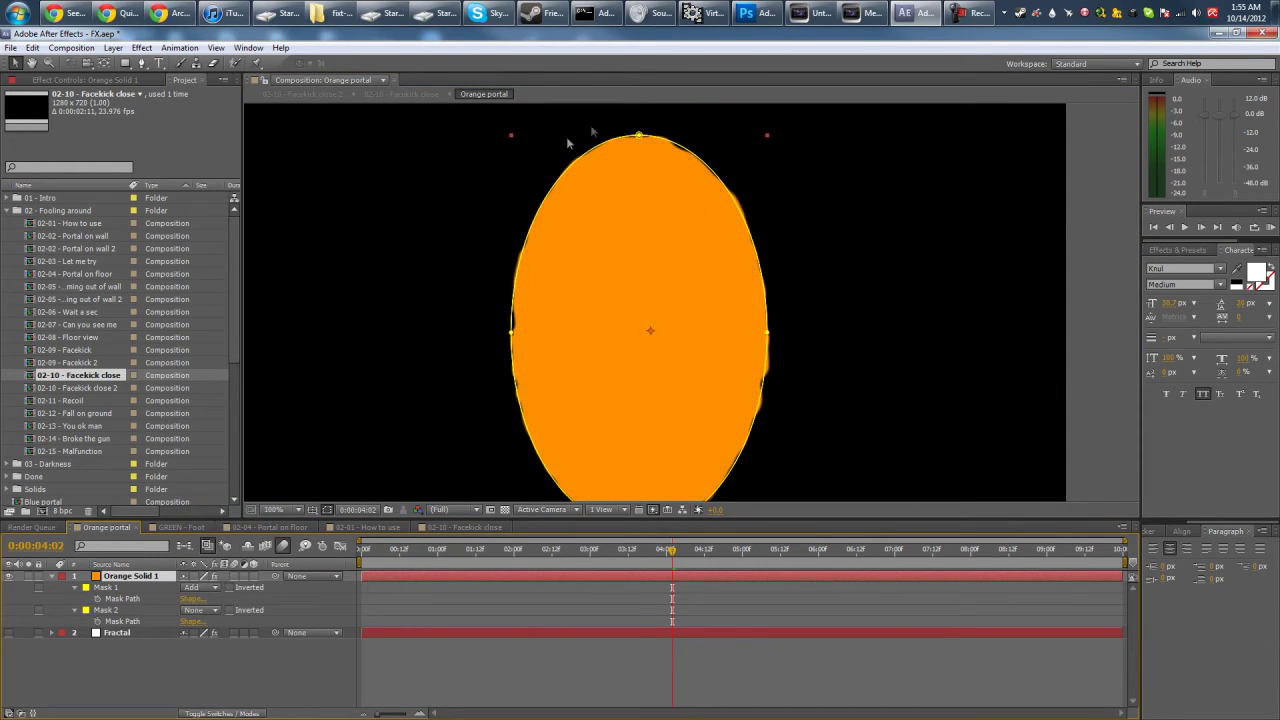
left_click(208, 611)
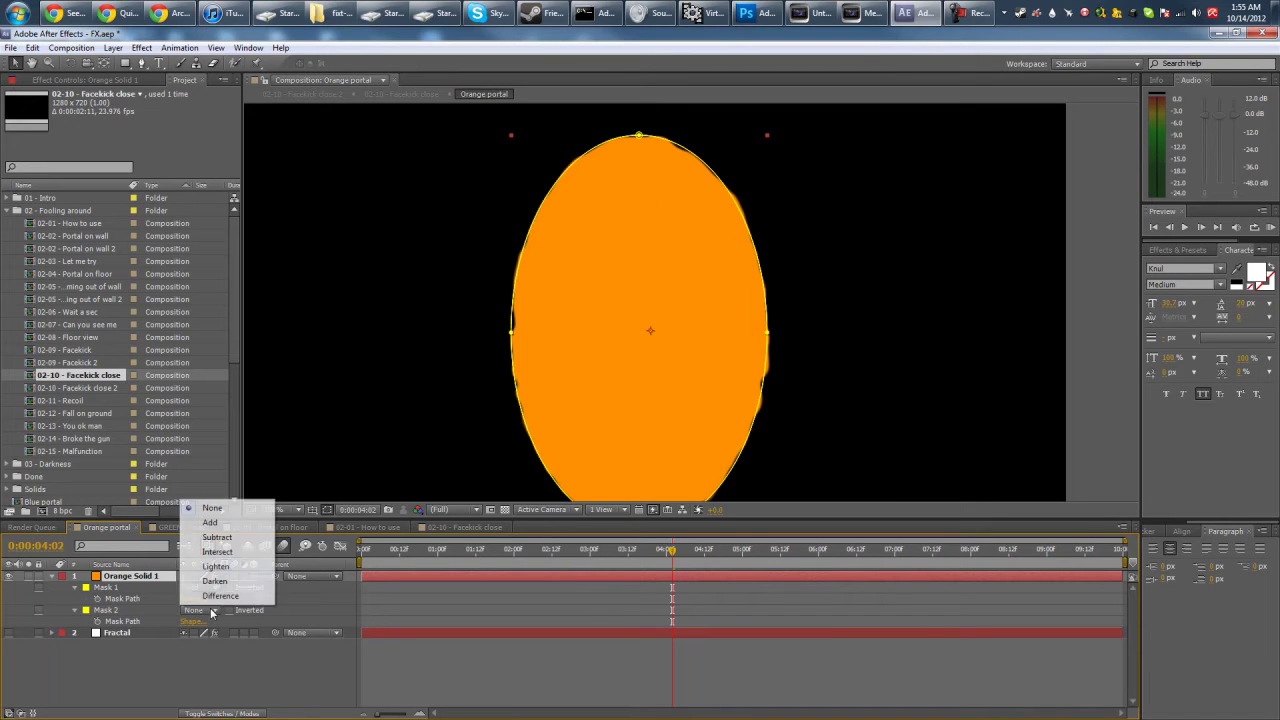
left_click(236, 539)
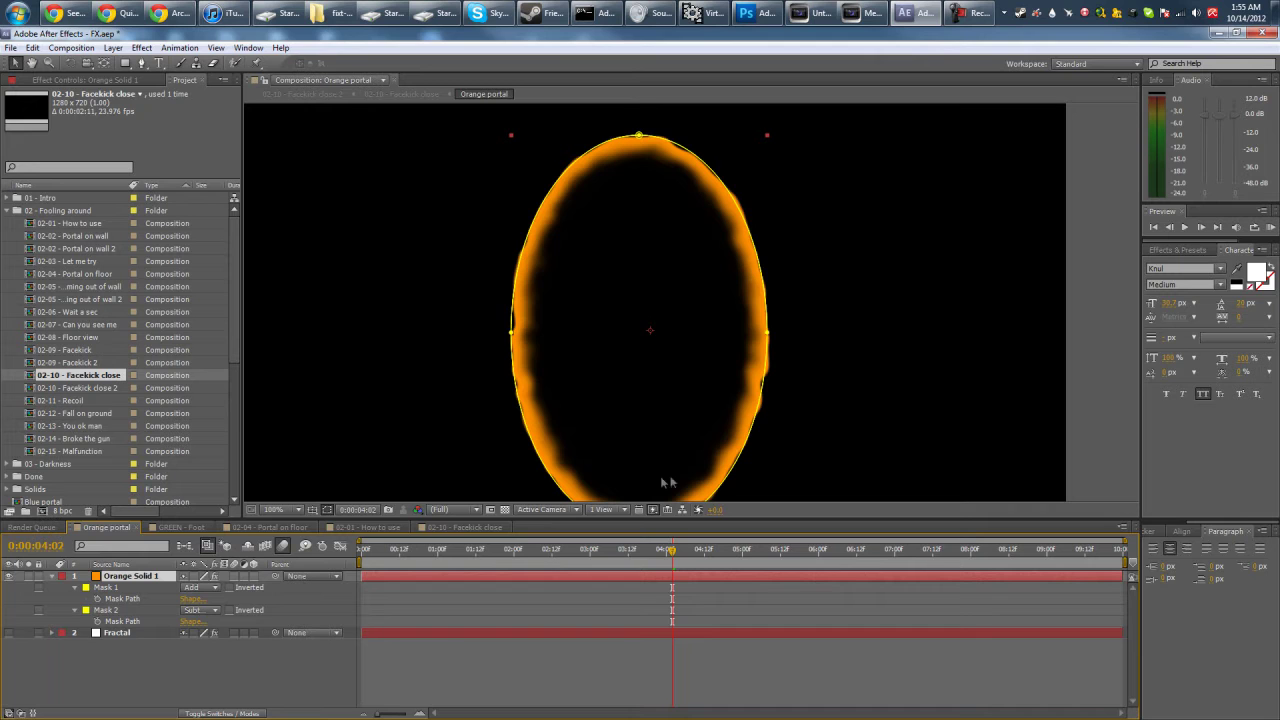
Step: Open the effect settings of Orange Solid 1 and scrub through the composition to examine the Turbulent Displace wobble on the ring
left_click(142, 82)
left_click(82, 108)
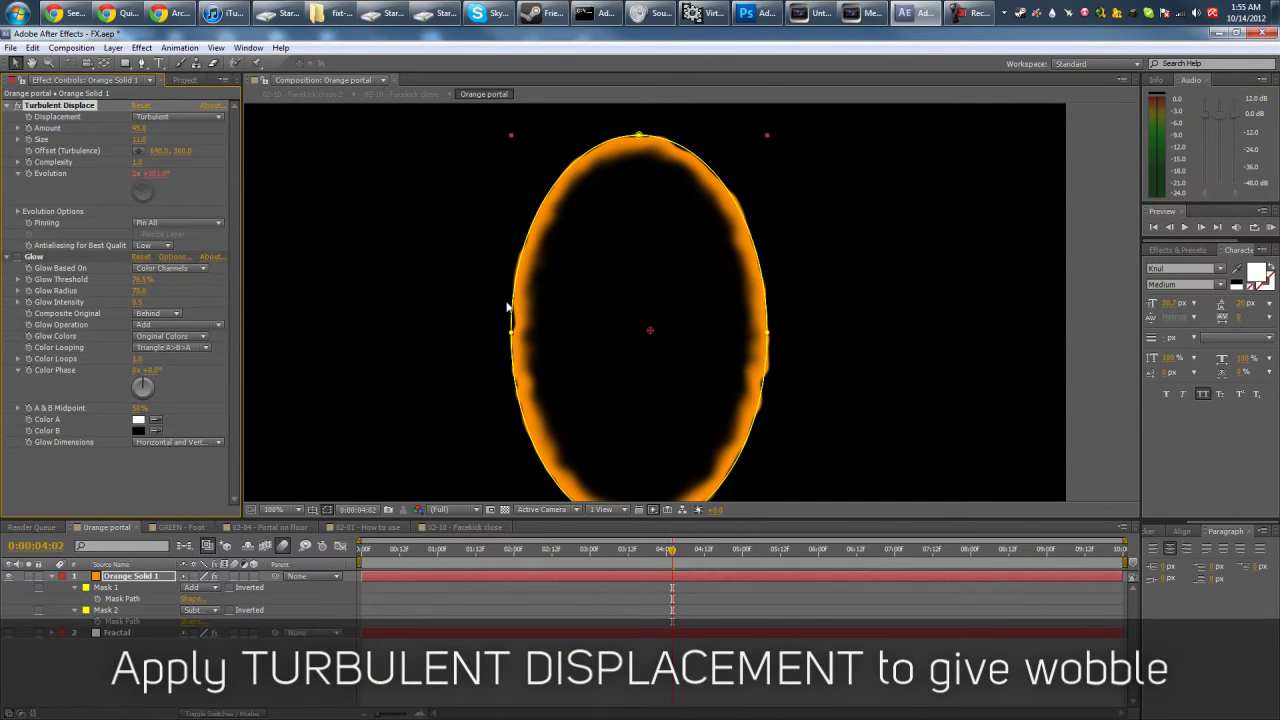
left_click(328, 512)
left_click_drag(400, 553, 930, 547)
left_click_drag(820, 561, 416, 564)
left_click(52, 577)
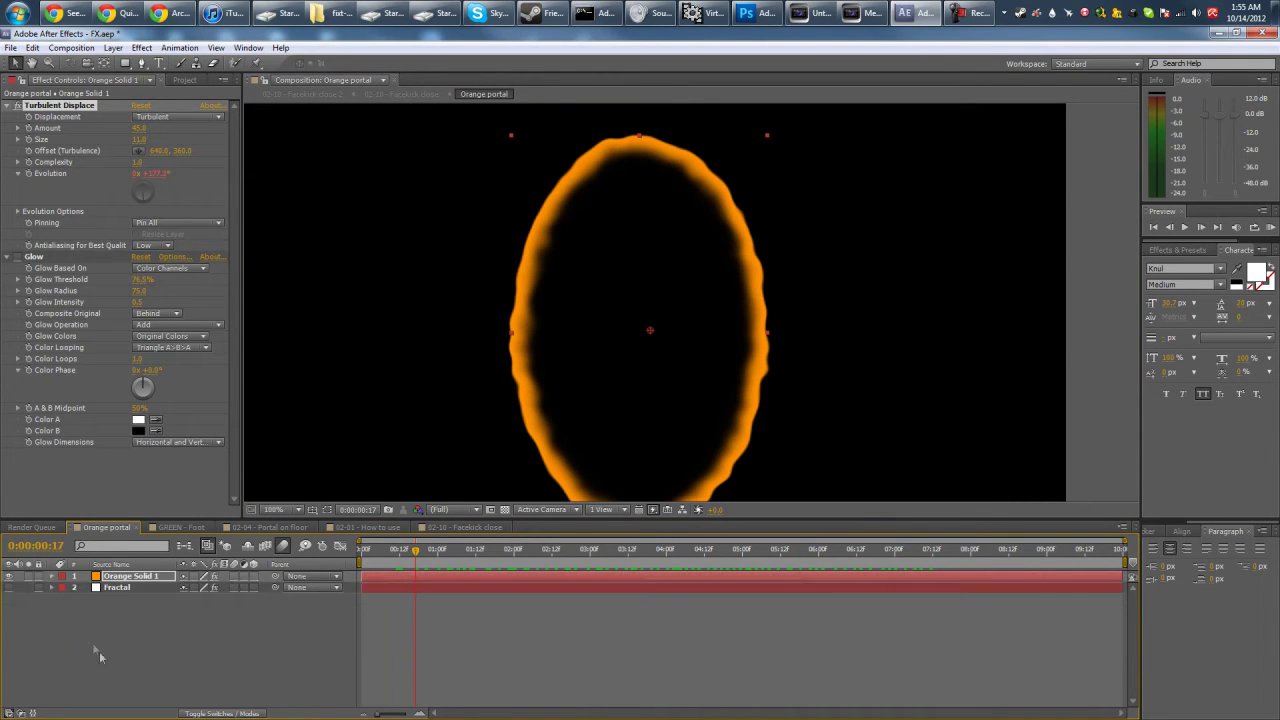
Step: Solo the Fractal layer to examine its animated noise, then scrub through it together with the ring
left_click(98, 650)
left_click(9, 588)
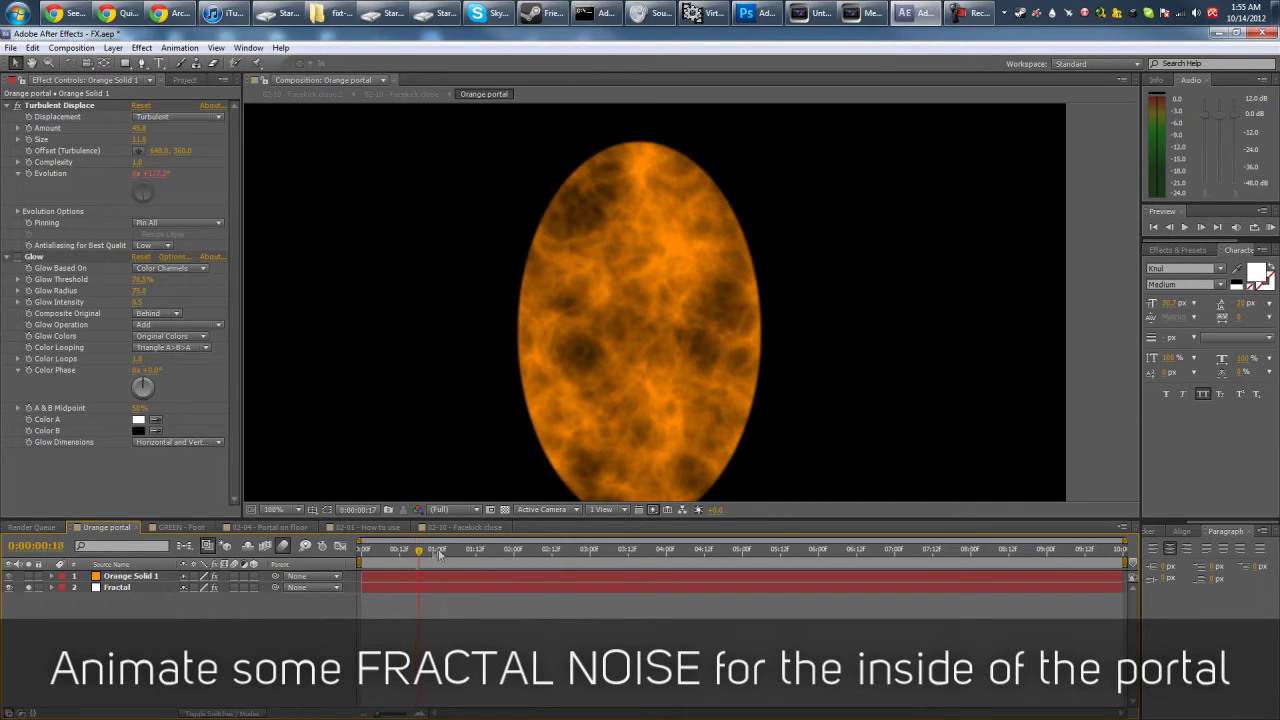
left_click_drag(438, 553, 543, 553)
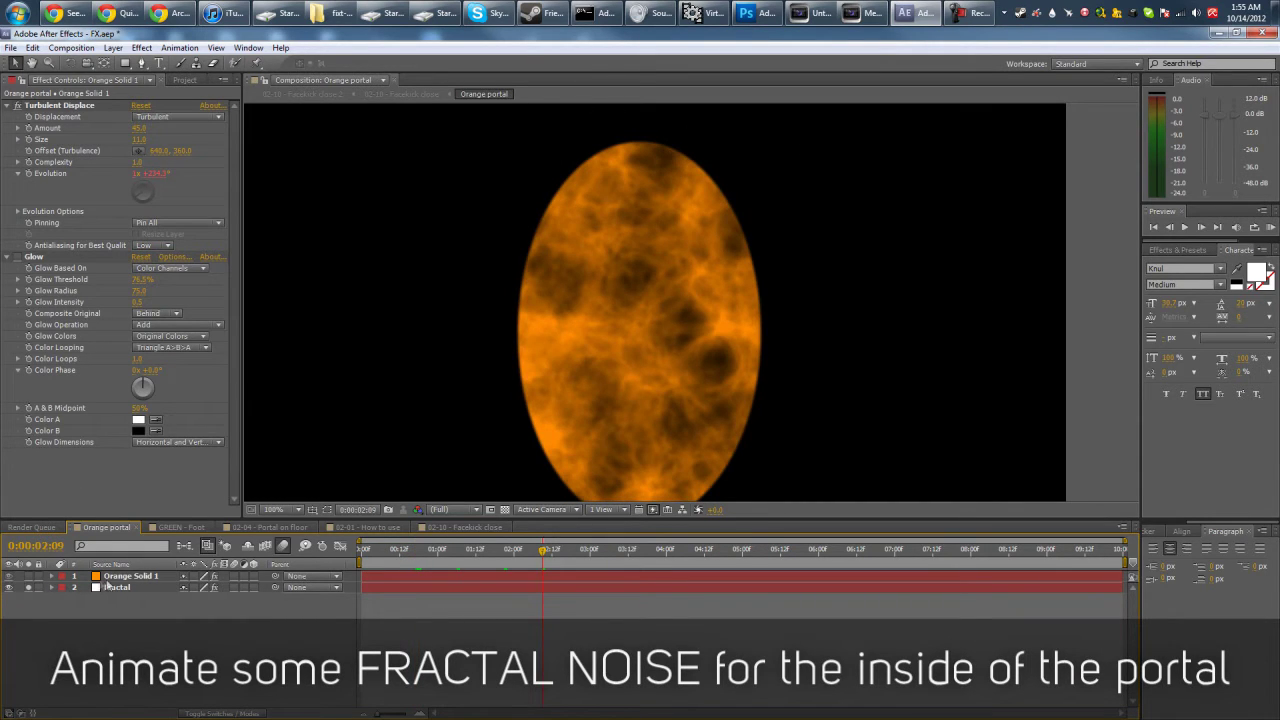
left_click(642, 348)
left_click(29, 587)
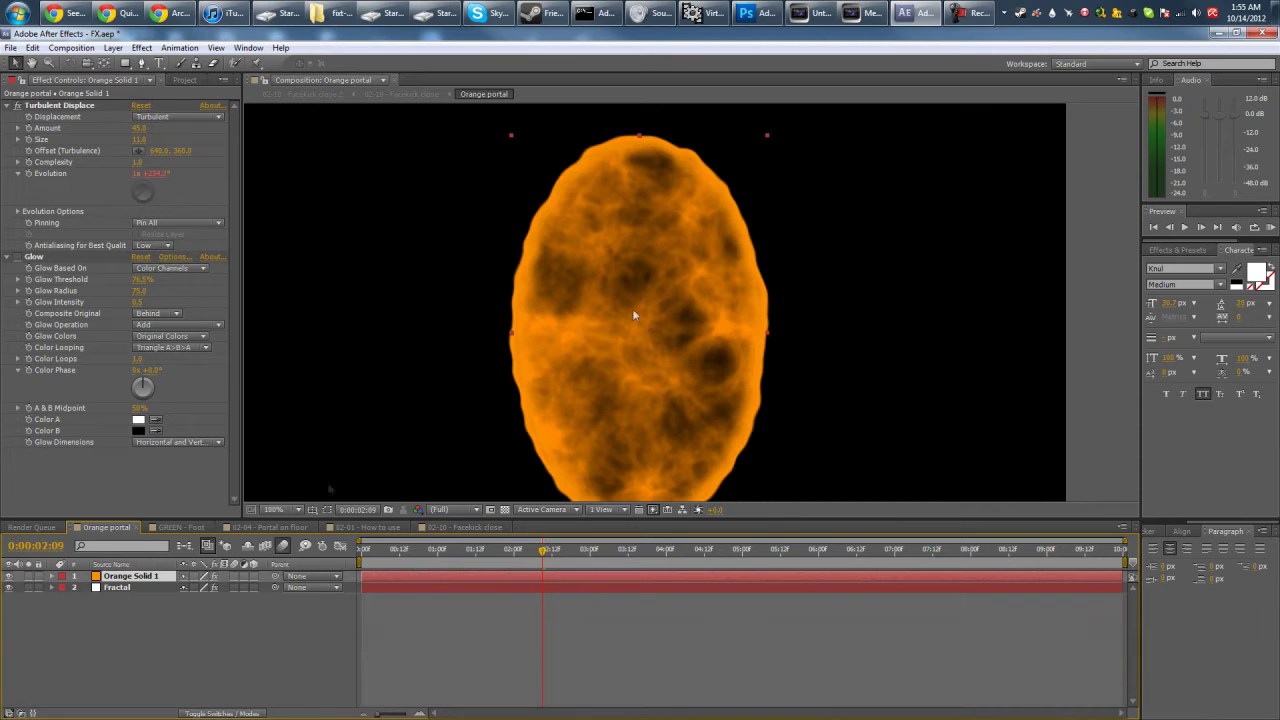
left_click_drag(406, 562, 750, 552)
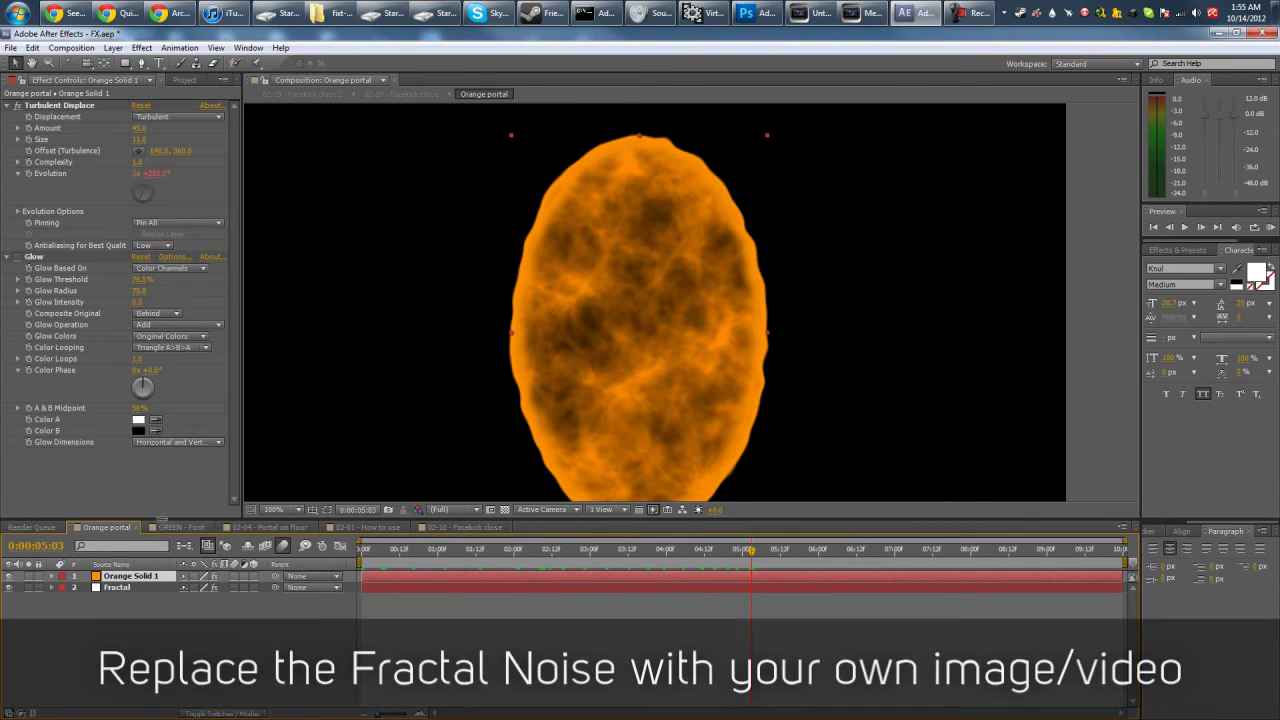
Step: Display the Fractal layer's effect settings and toggle the layer's visibility off and back on
left_click(52, 588)
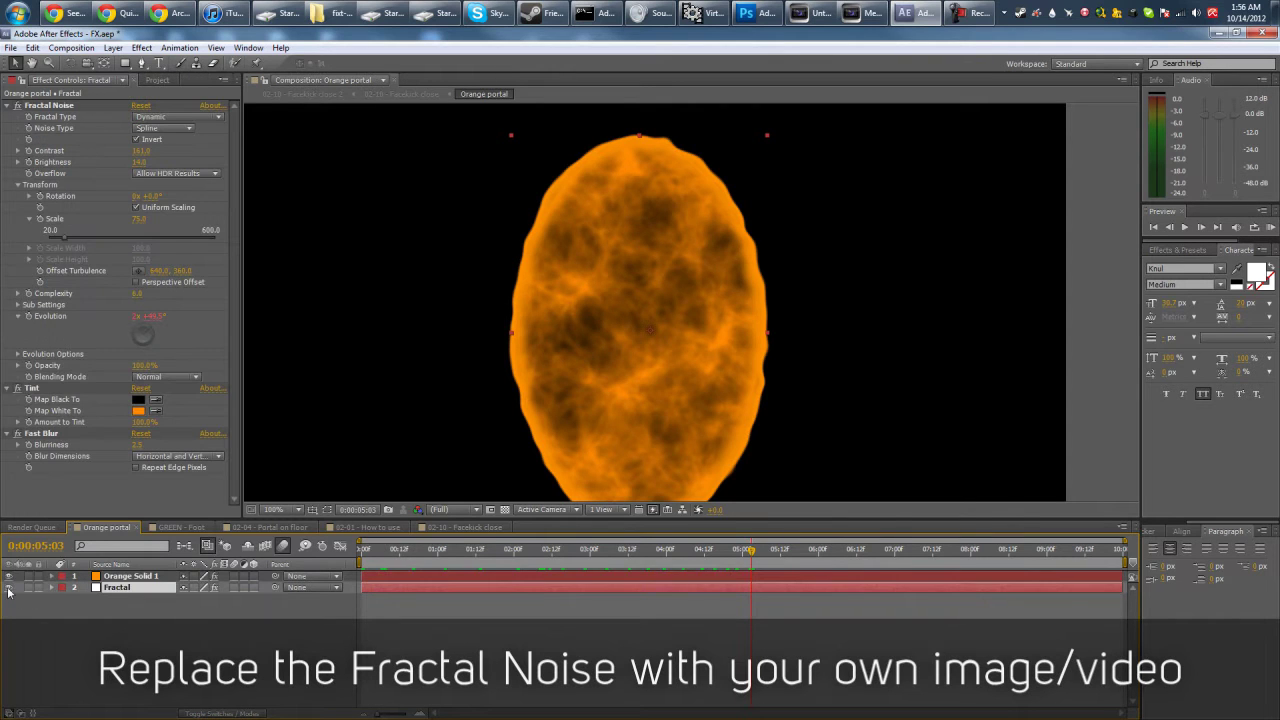
left_click(9, 588)
left_click(9, 588)
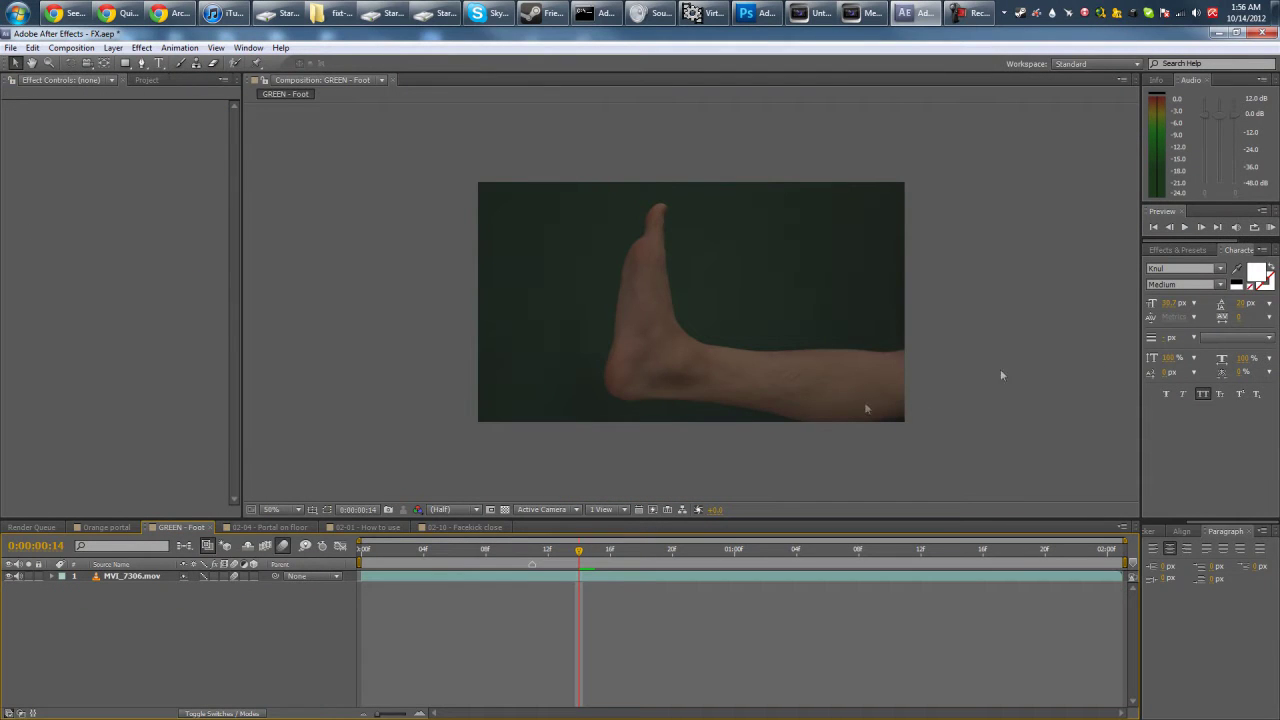
Step: Enable the effects on MVI_7306.mov to key out the green background and scrub through the foot footage
left_click_drag(490, 557, 439, 553)
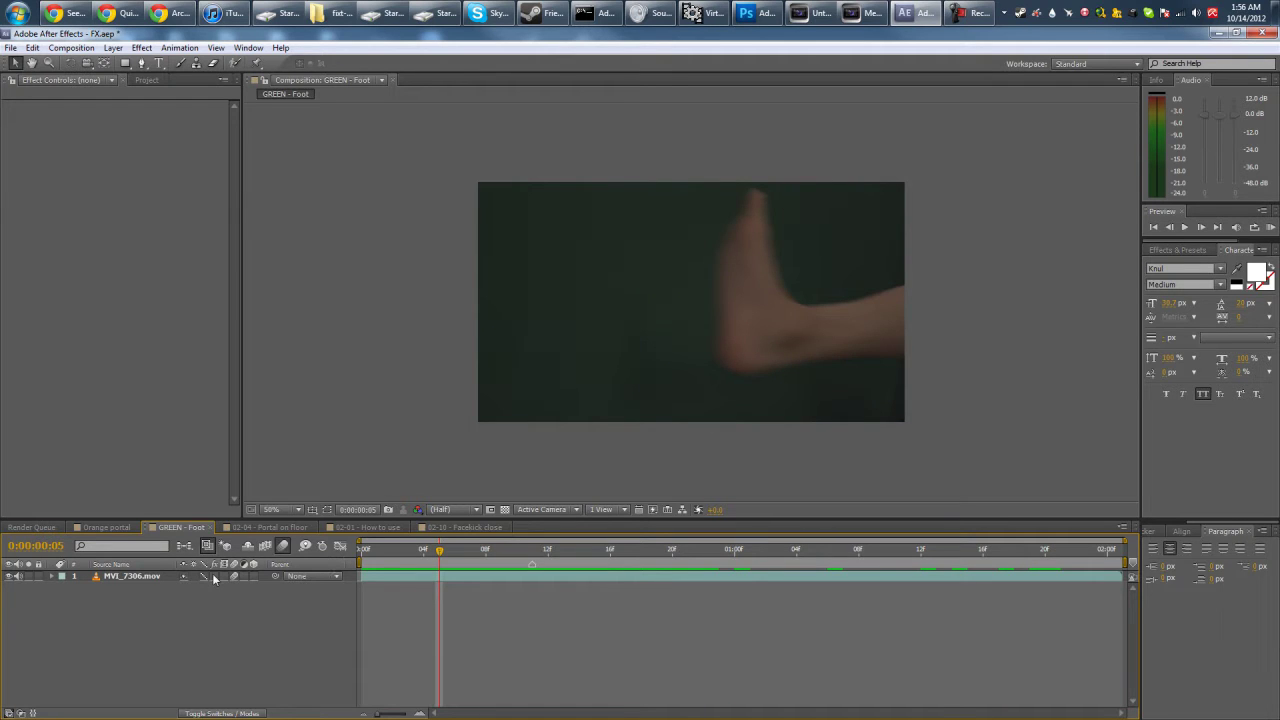
left_click(214, 577)
left_click_drag(386, 562, 485, 553)
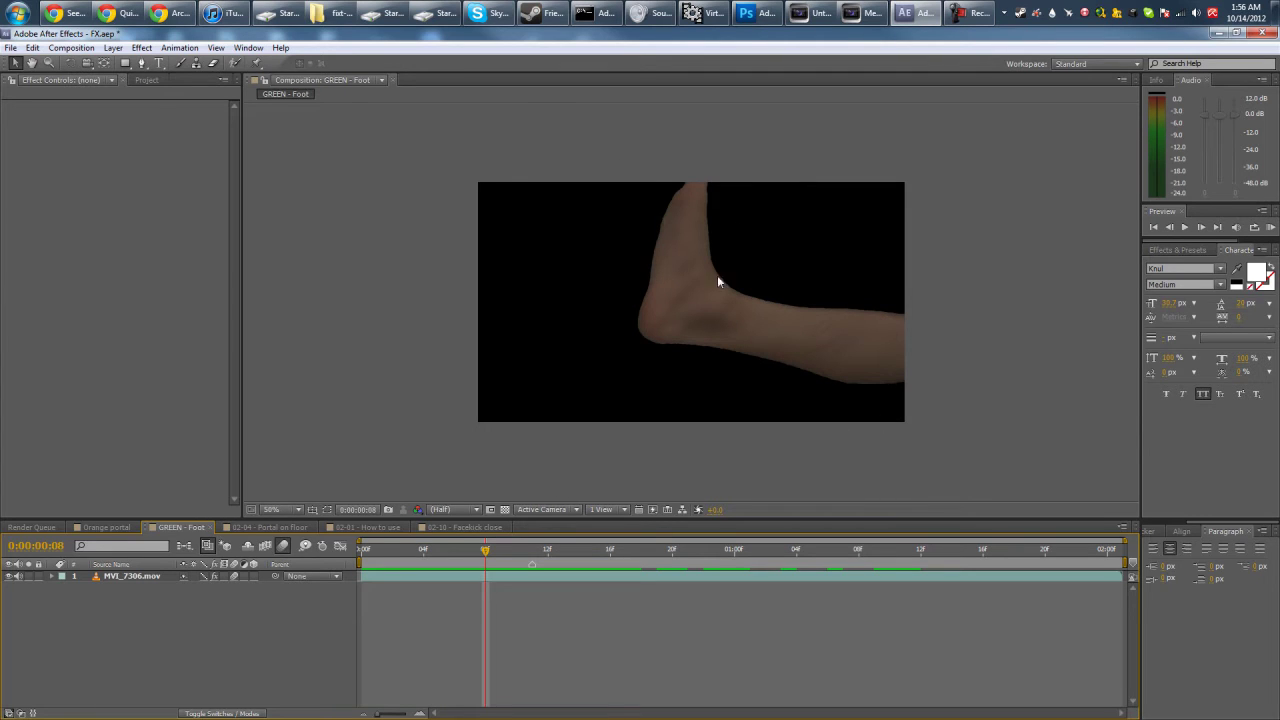
left_click_drag(486, 557, 328, 552)
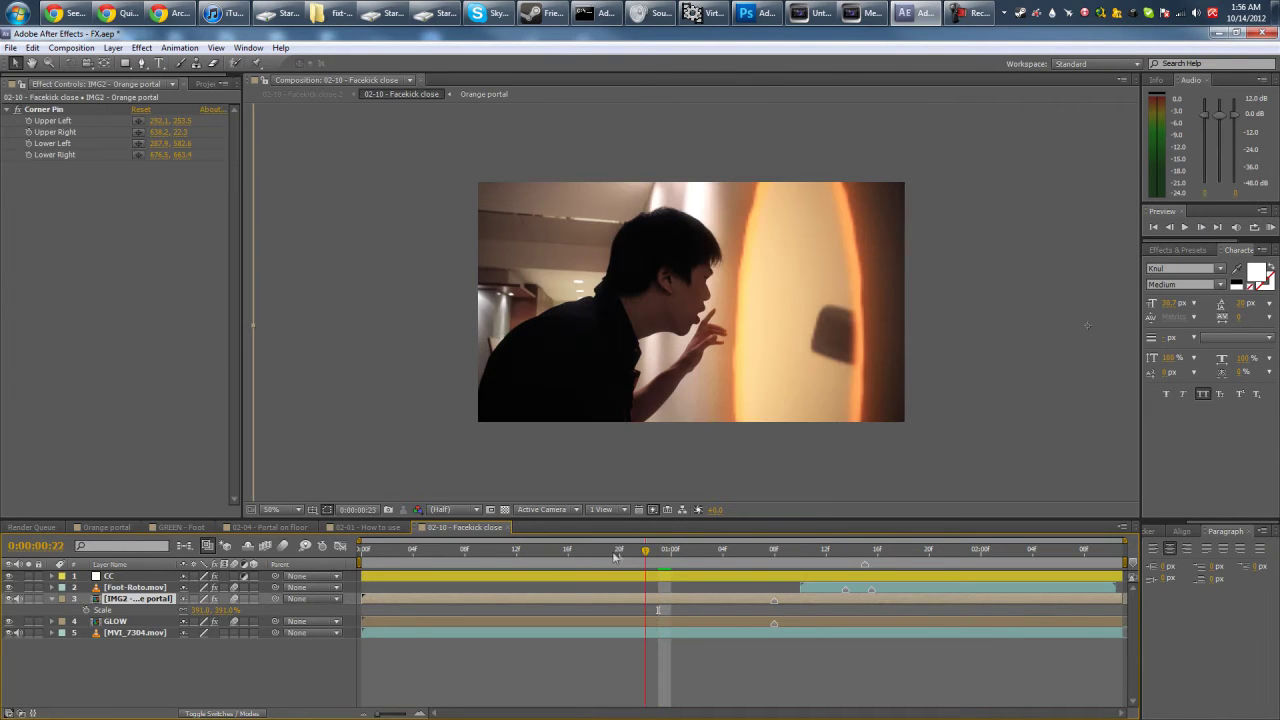
Step: Scrub through the 02-10 - Facekick close composition to examine the foot coming out of the portal
left_click_drag(614, 557, 345, 557)
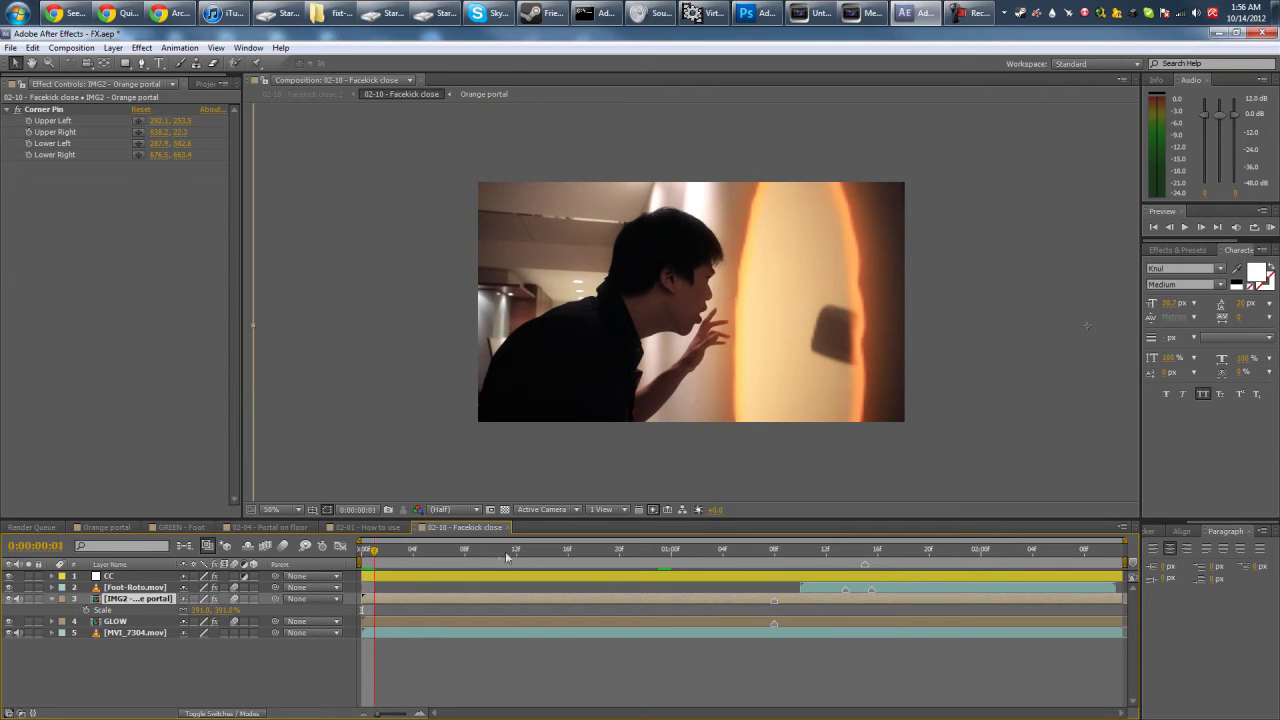
left_click_drag(507, 557, 613, 557)
left_click_drag(719, 556, 852, 556)
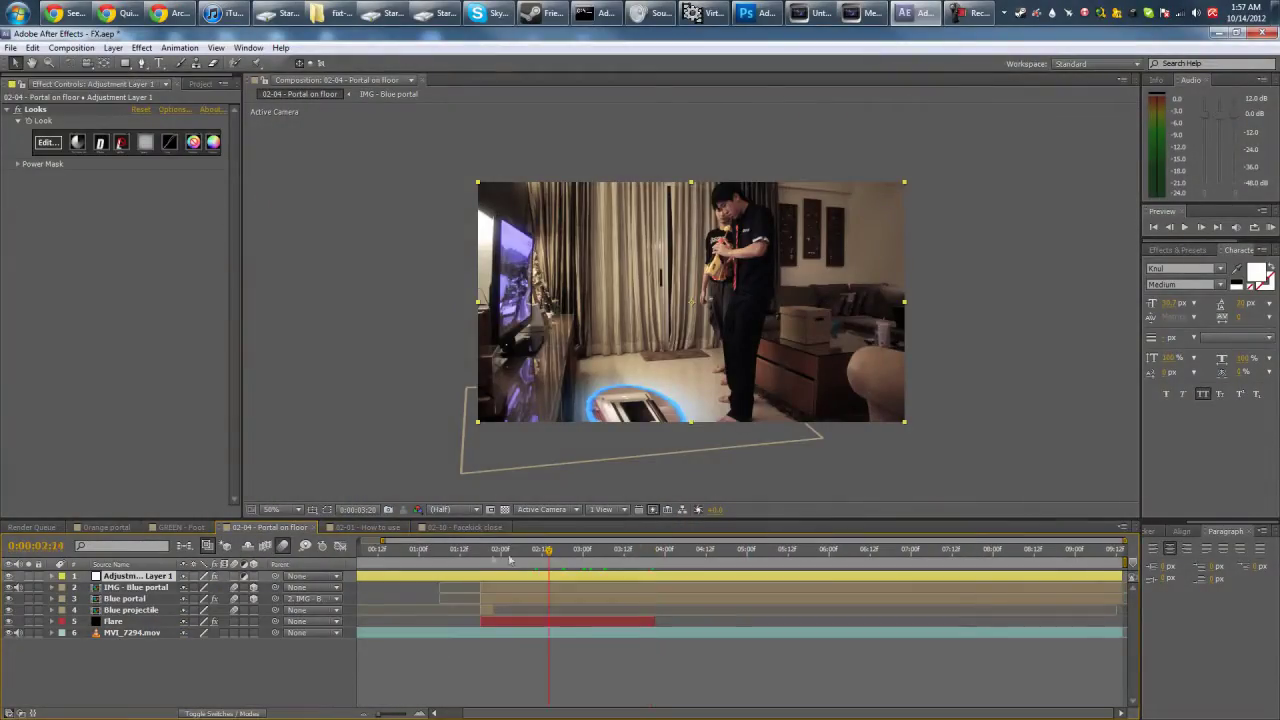
Step: Try moving the IMG - Blue portal layer across the floor in 3D space, then undo the move
left_click_drag(434, 553, 569, 556)
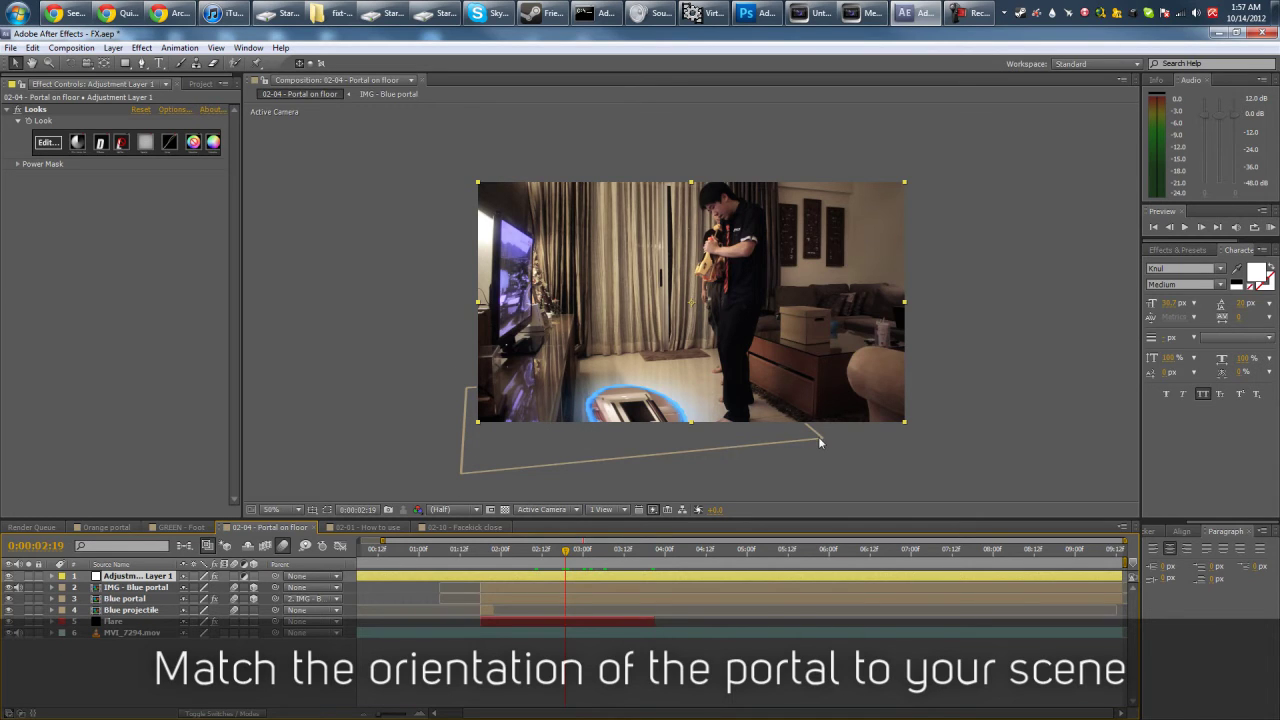
left_click(715, 432)
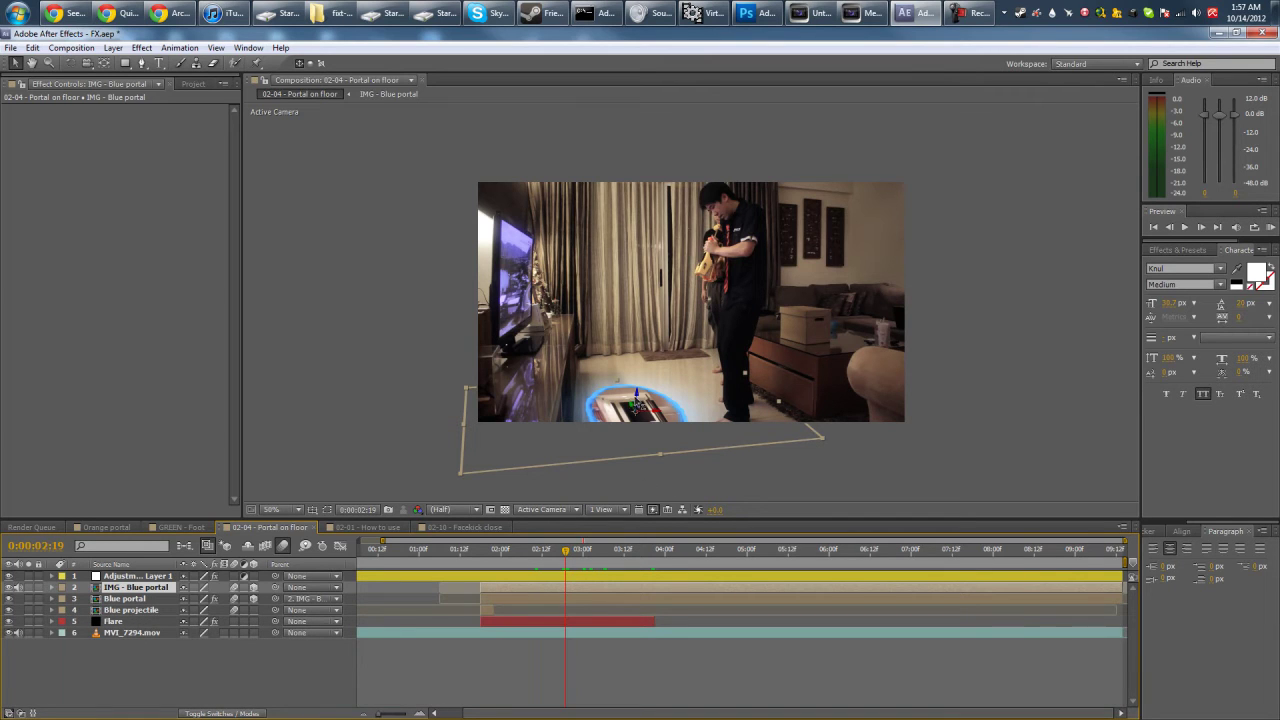
mouse_move(640, 387)
left_mouse_down()
mouse_move(638, 272)
mouse_move(644, 362)
mouse_move(662, 394)
mouse_move(752, 378)
mouse_move(634, 388)
left_mouse_up()
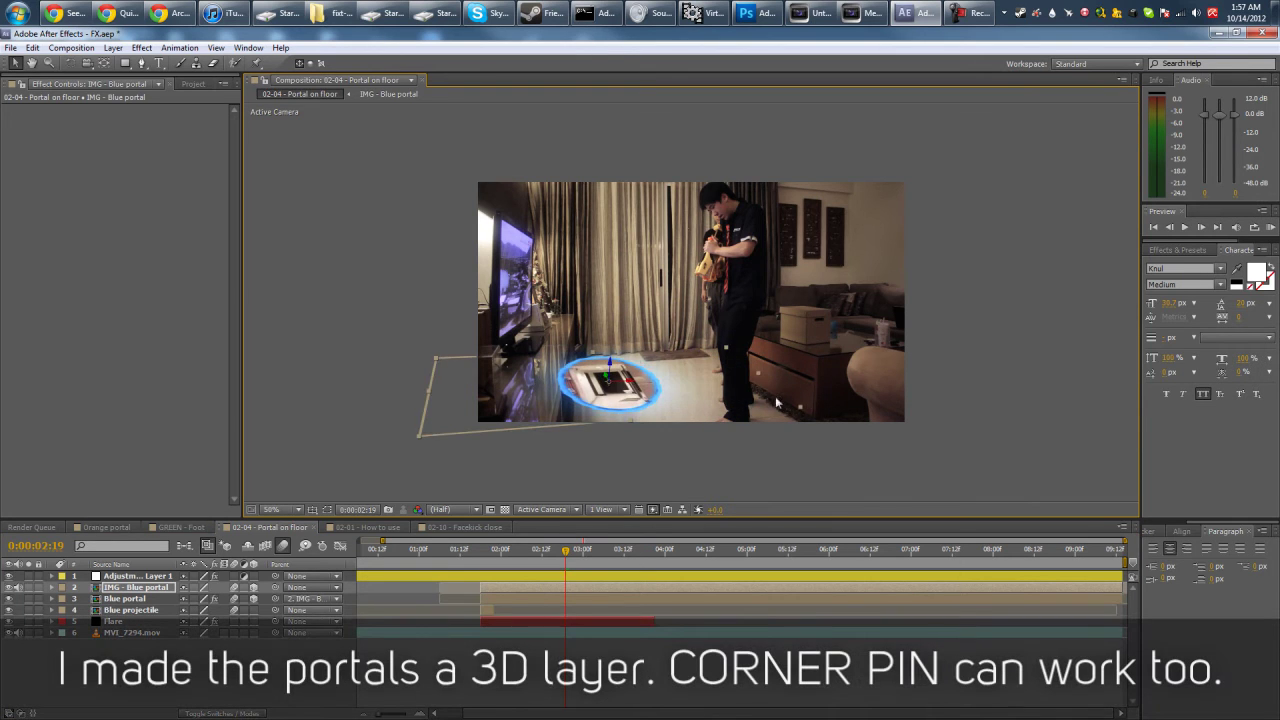
key("ctrl+z")
key("ctrl+z")
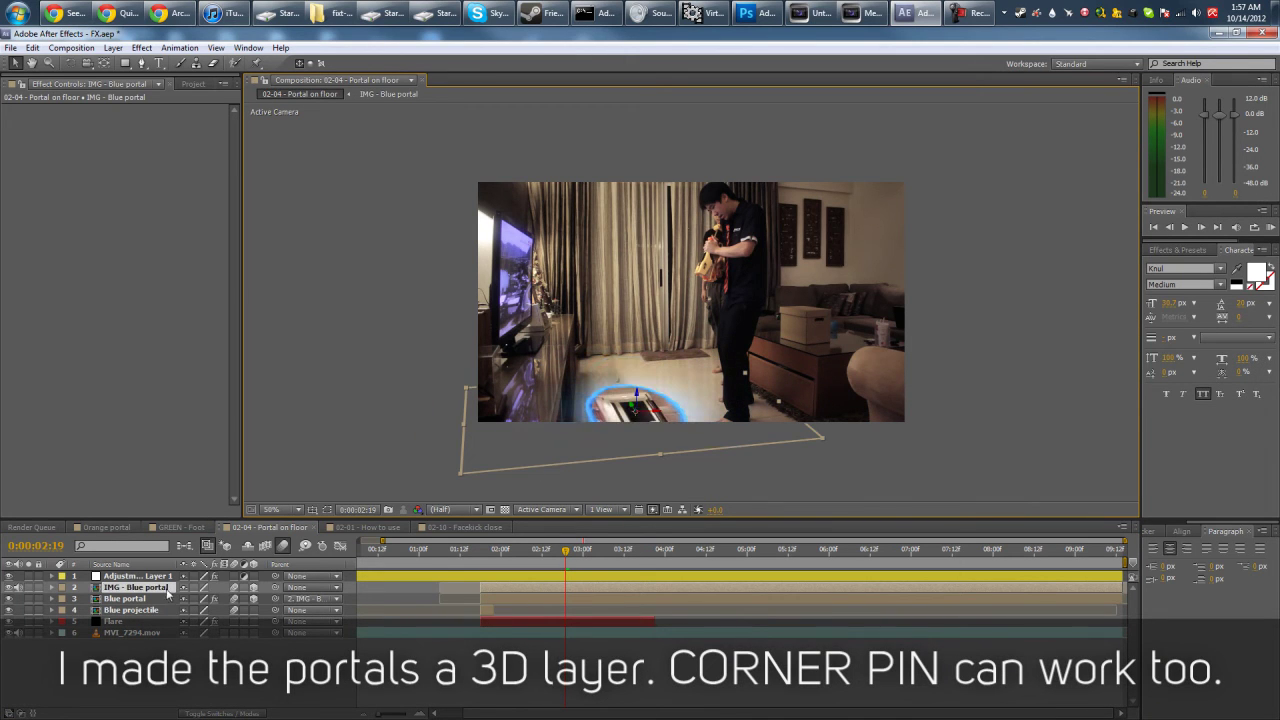
Step: Reveal the rotation properties of the IMG - Blue portal layer and adjust its orientation
key("r")
mouse_move(211, 604)
left_mouse_down()
mouse_move(164, 600)
mouse_move(279, 598)
mouse_move(200, 606)
left_mouse_up()
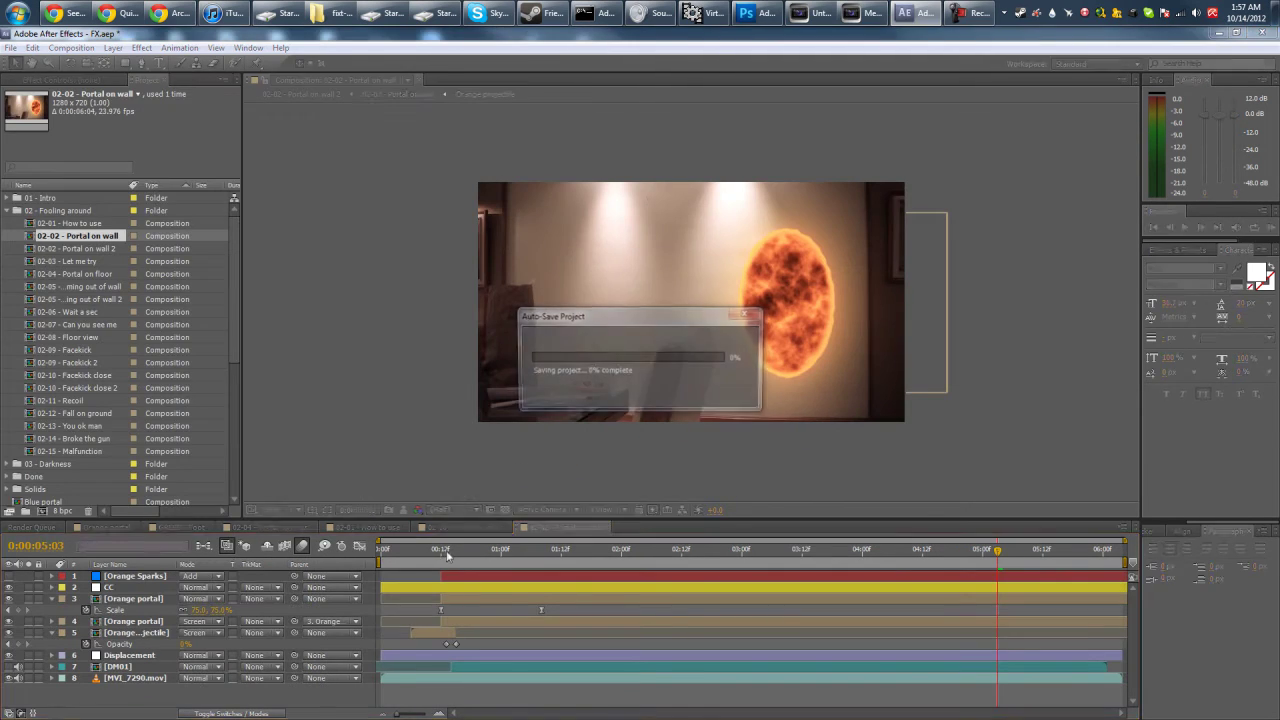
Step: Scrub through the opening of the 02-02 - Portal on wall composition to examine the projectile and the portal's scale-up animation
left_click(440, 552)
left_click(419, 553)
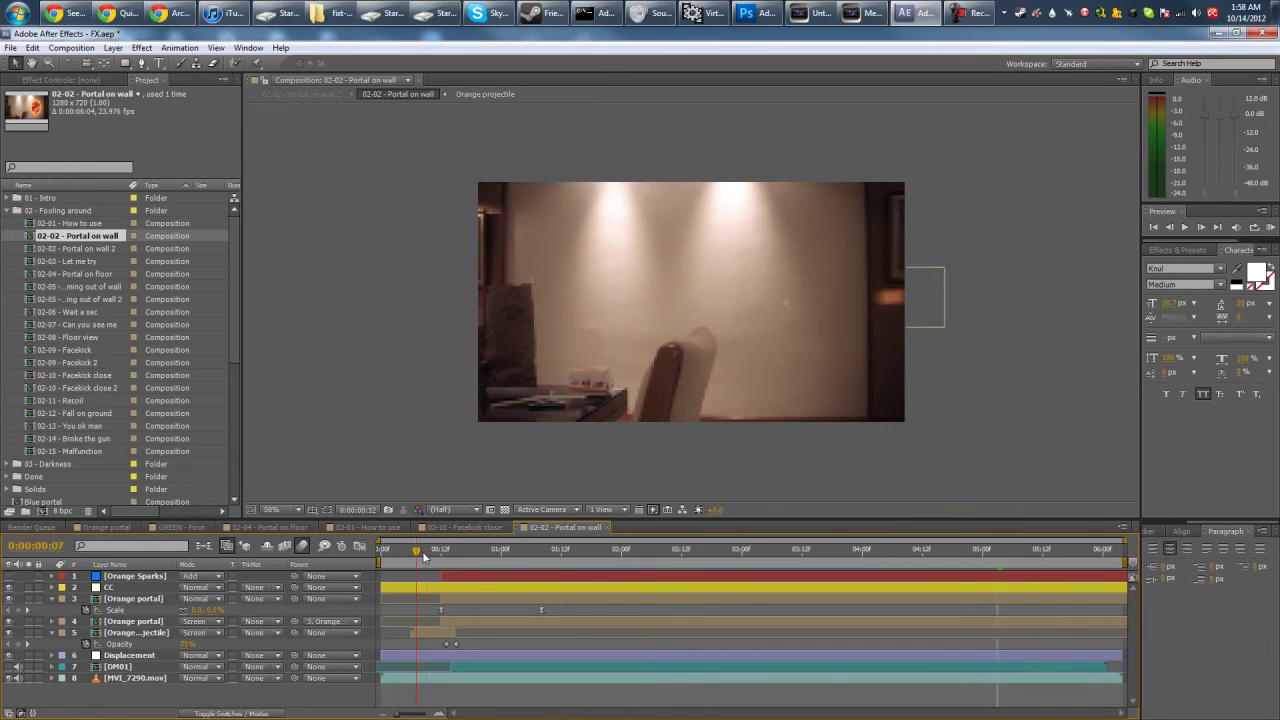
left_click_drag(435, 554, 447, 553)
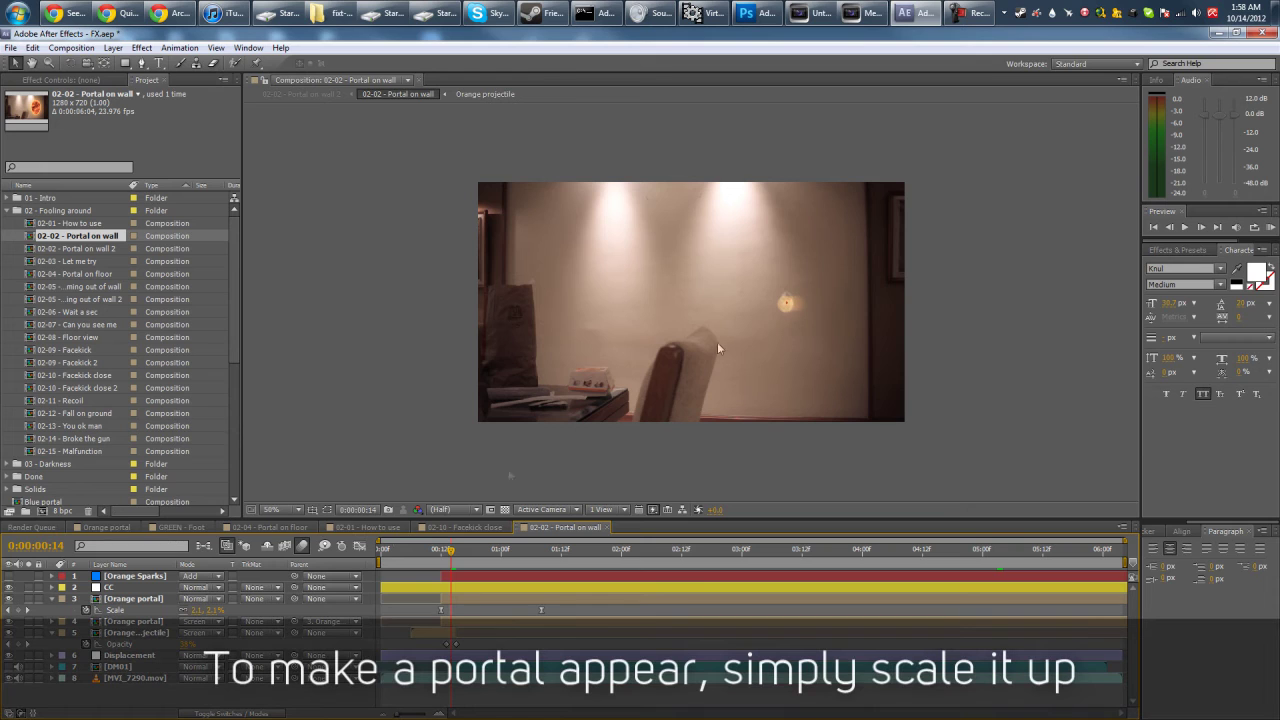
left_click_drag(512, 557, 548, 557)
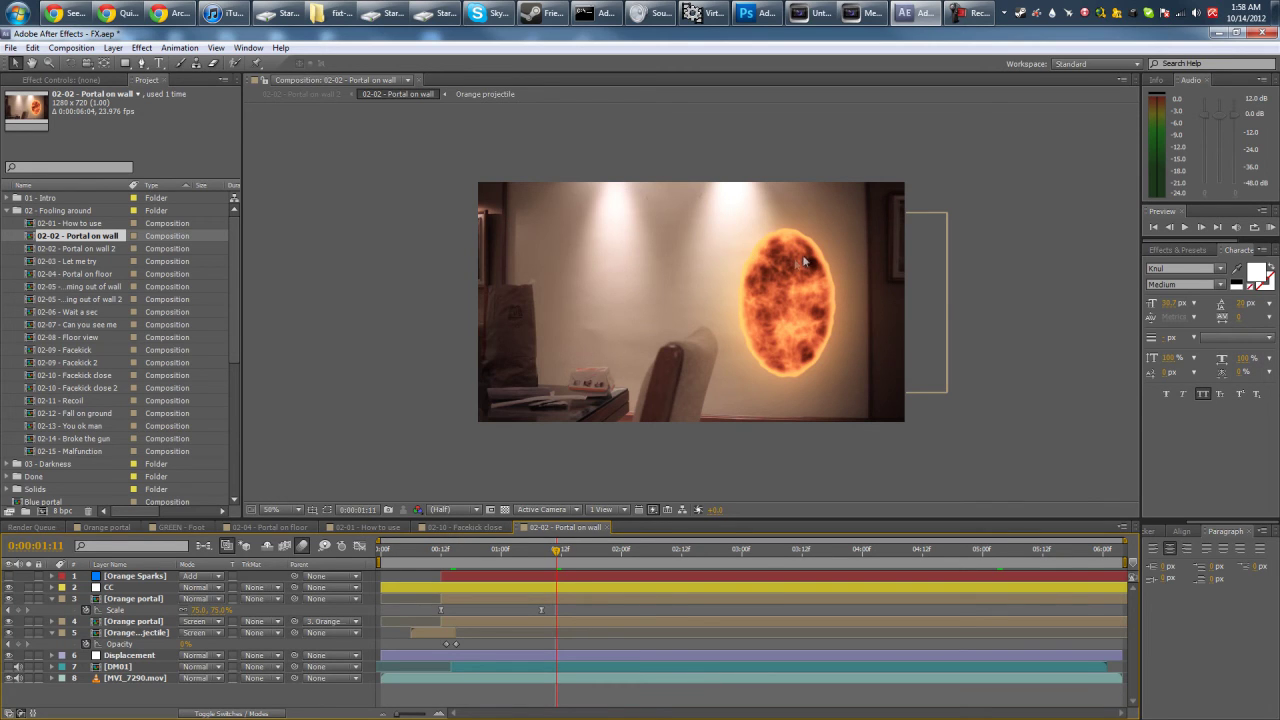
Step: Bring up the 02-01 - How to use composition and step through the gunshot frames to examine the animated flare and projectile
left_click(394, 529)
left_click(482, 529)
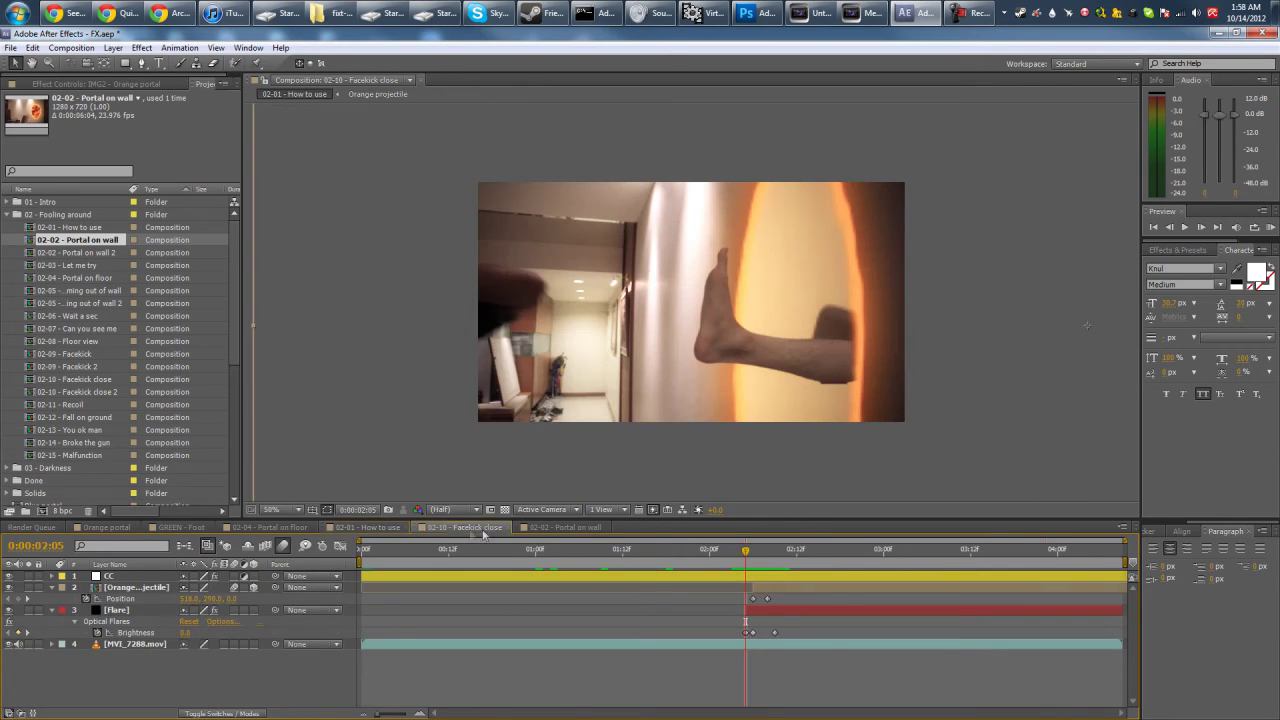
left_click(376, 527)
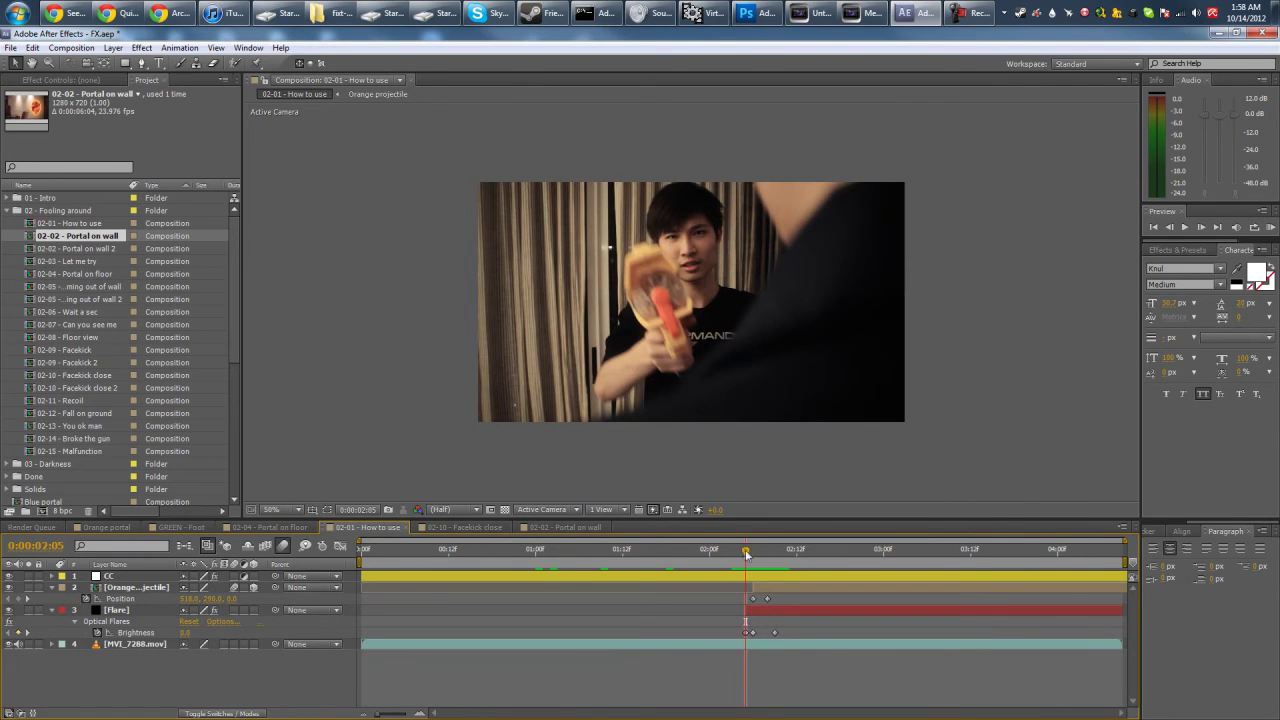
mouse_move(746, 553)
left_mouse_down()
mouse_move(771, 553)
mouse_move(727, 557)
mouse_move(779, 553)
mouse_move(751, 556)
left_mouse_up()
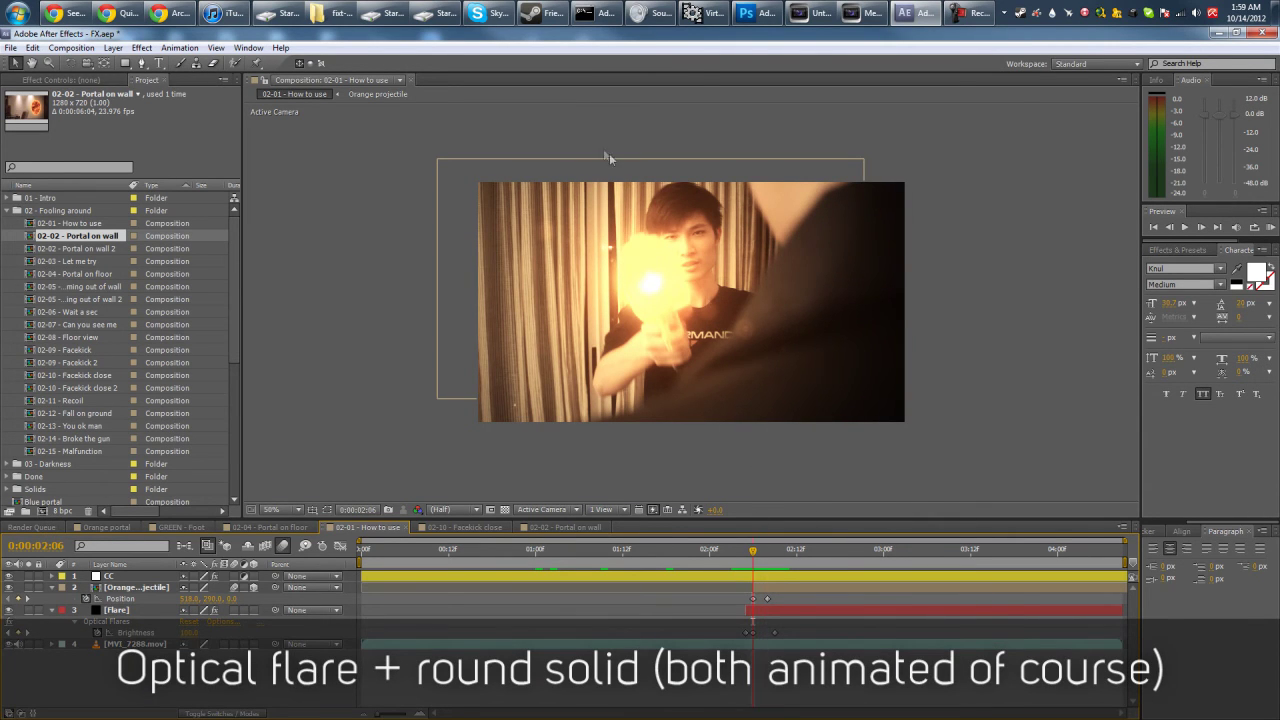
left_click(760, 556)
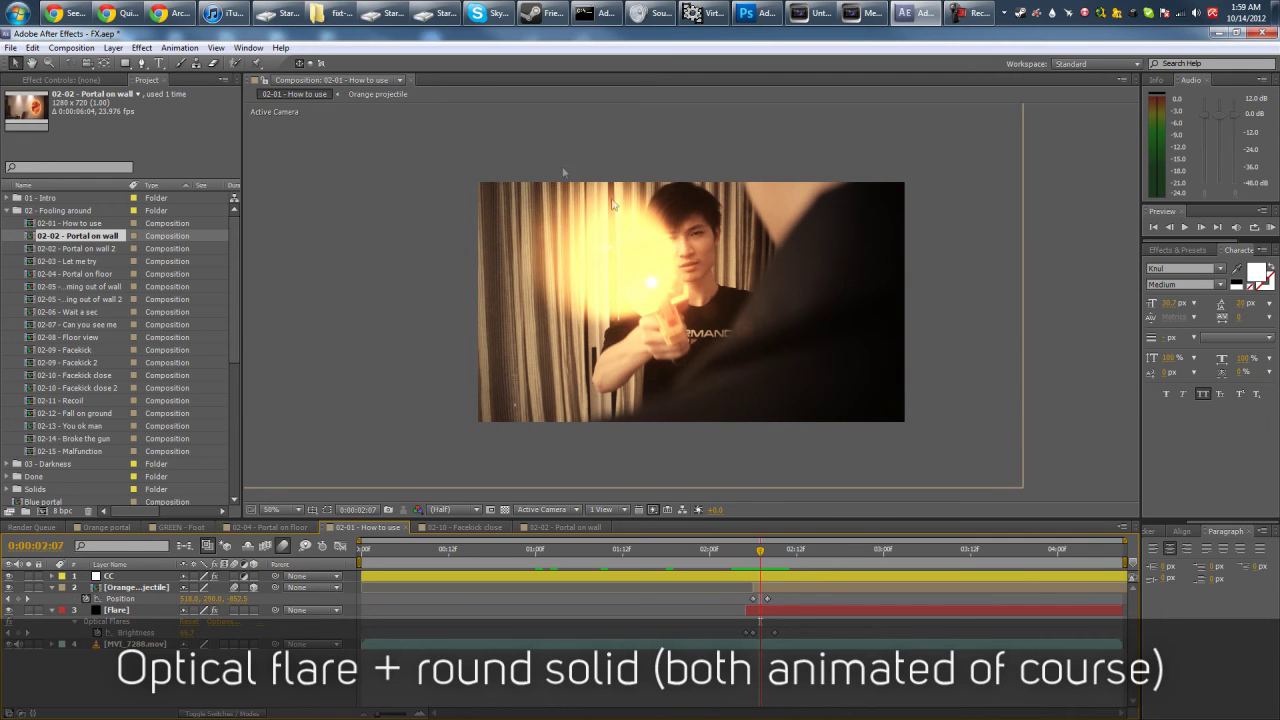
key("Page_Down")
key("Page_Down")
key("Page_Down")
key("Page_Down")
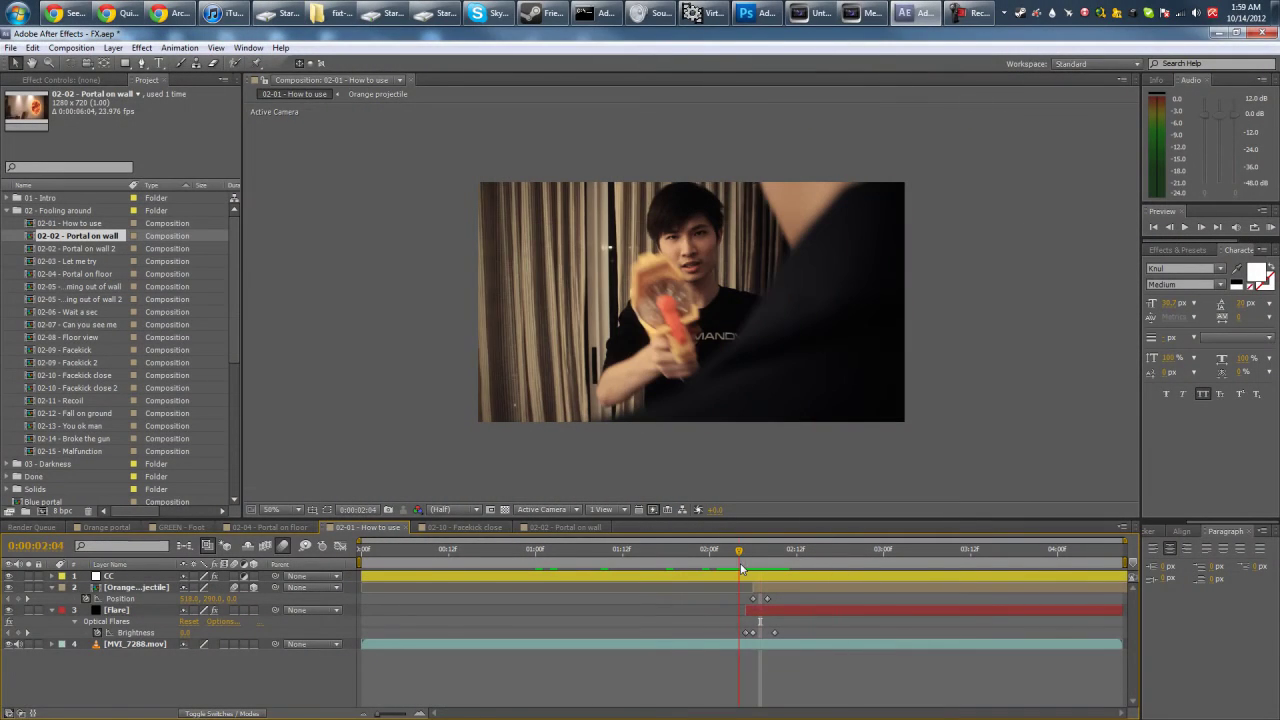
Step: Return to the Orange portal composition and scrub back toward its start to review the finished portal
left_click(110, 527)
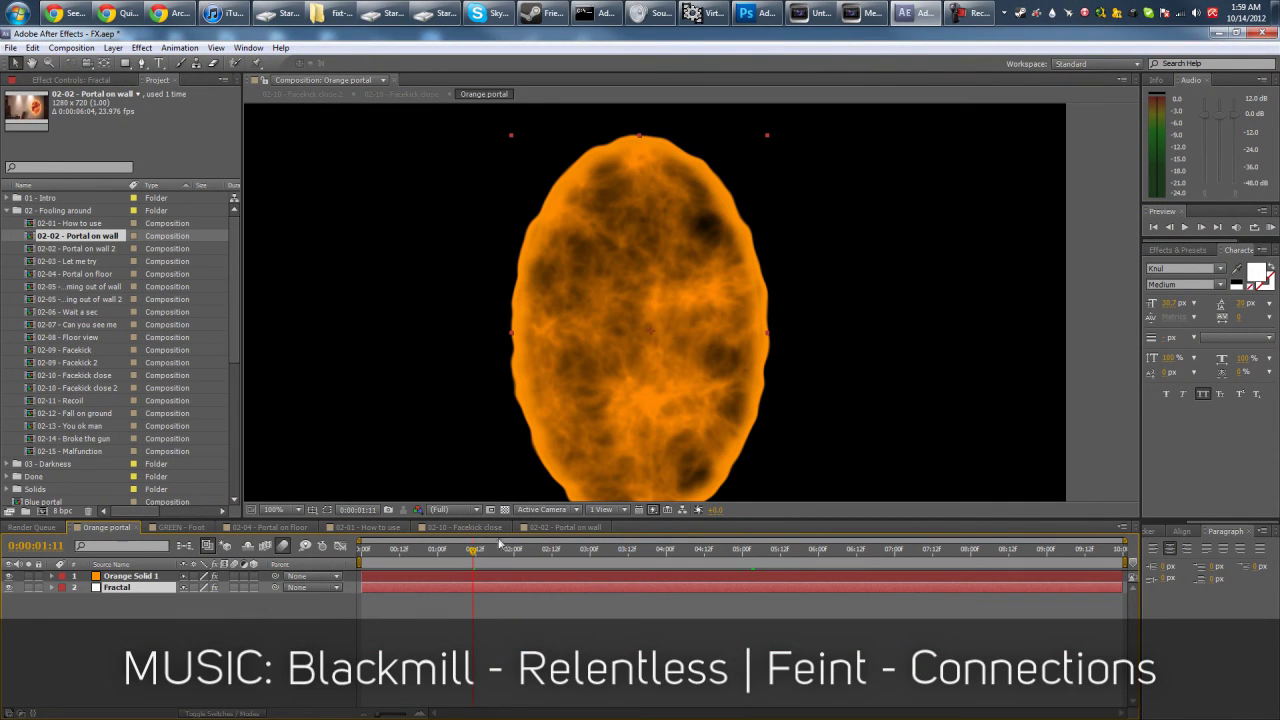
left_click_drag(473, 553, 341, 559)
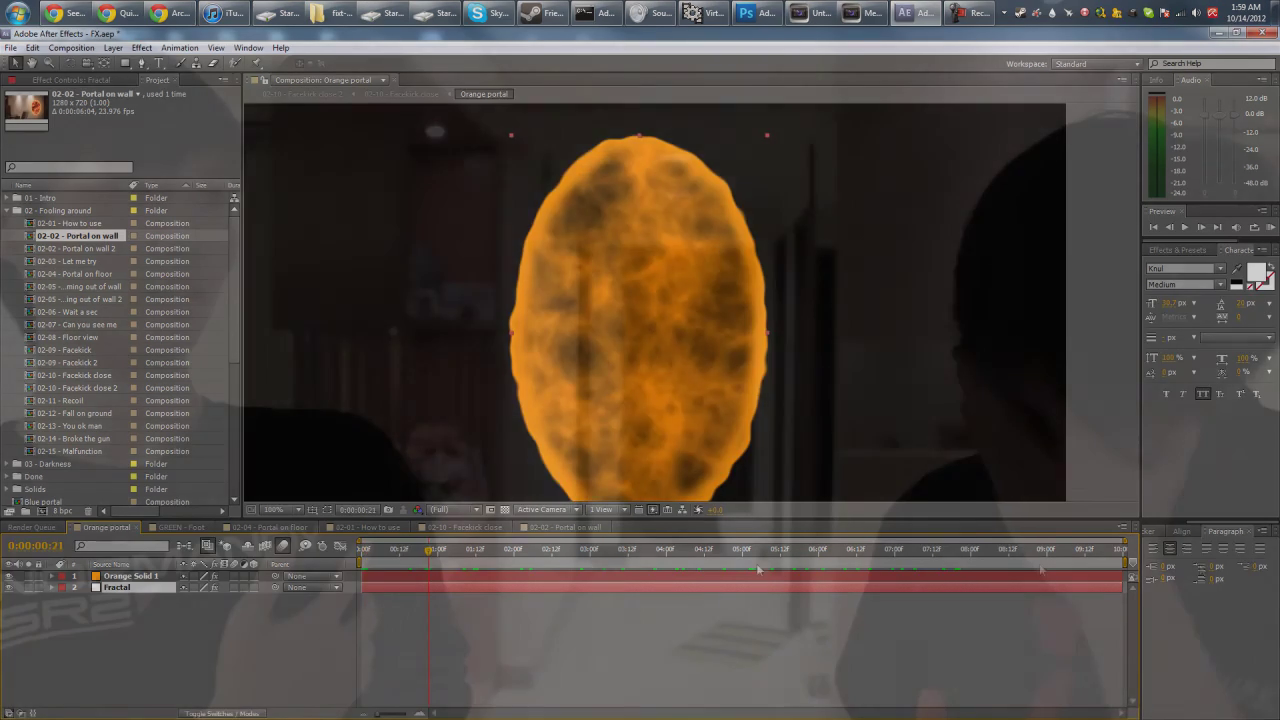